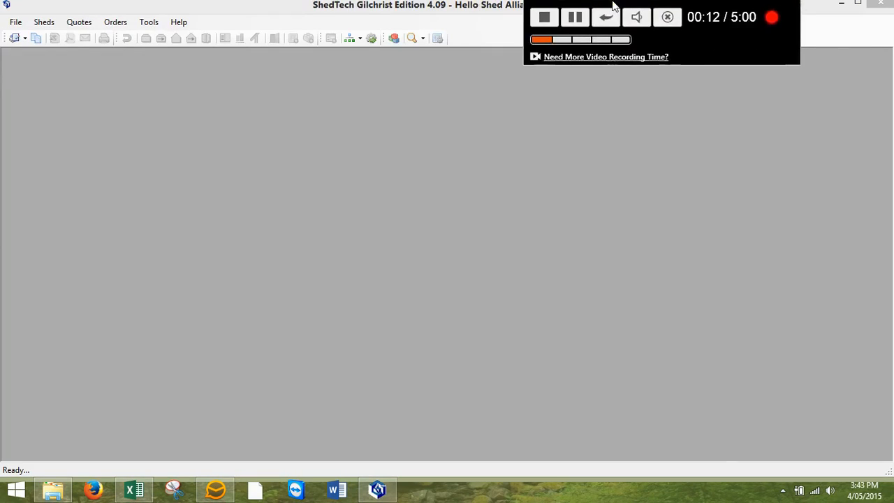
Open the default steel finish settings and accept Colour as the finish type
{"action": "left_click", "coordinate": [147, 25]}
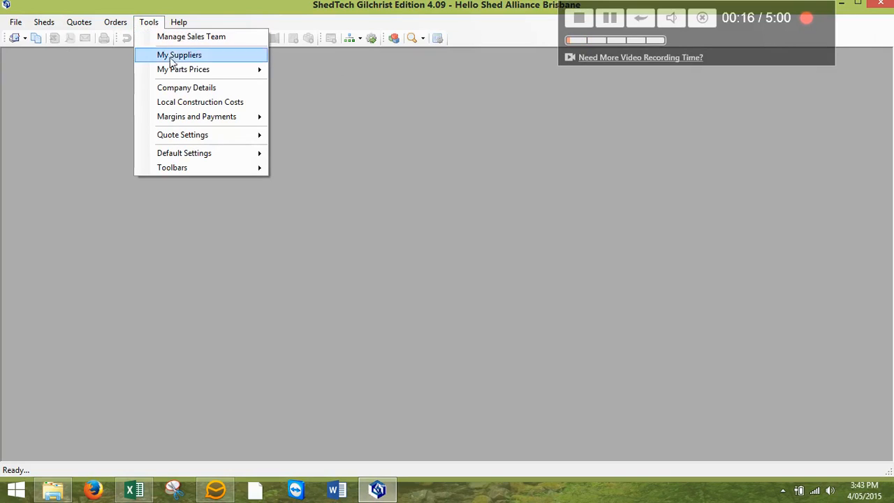
{"action": "mouse_move", "coordinate": [211, 154]}
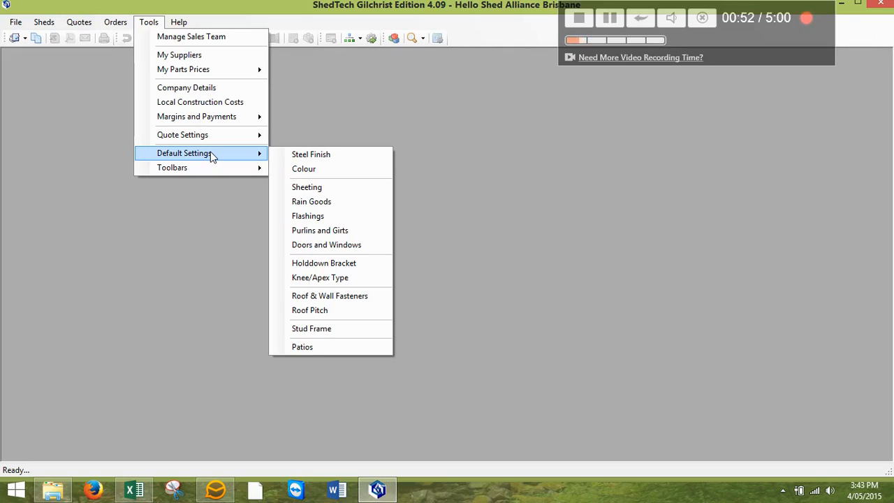
{"action": "left_click", "coordinate": [297, 157]}
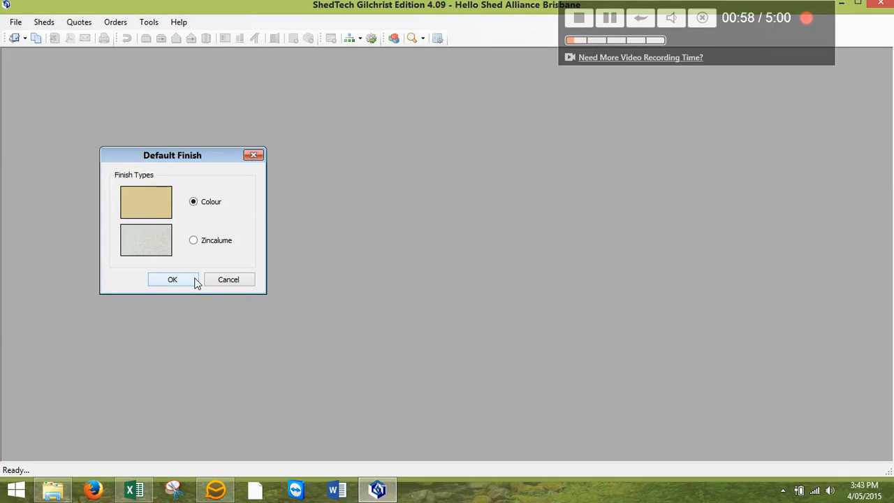
{"action": "left_click", "coordinate": [173, 279]}
Open the default colour settings and accept Basalt as the default colour
{"action": "left_click", "coordinate": [149, 22]}
{"action": "left_click", "coordinate": [196, 100]}
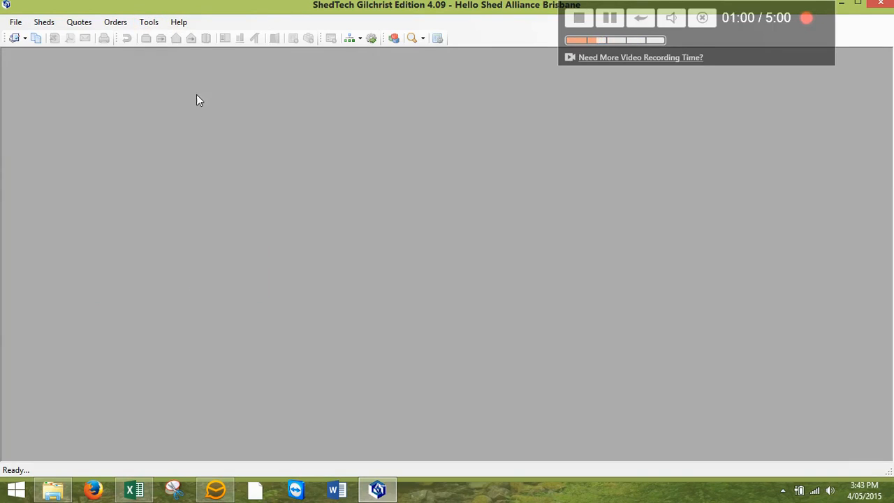
{"action": "left_click", "coordinate": [149, 22]}
{"action": "left_click", "coordinate": [149, 21]}
{"action": "left_click", "coordinate": [149, 22]}
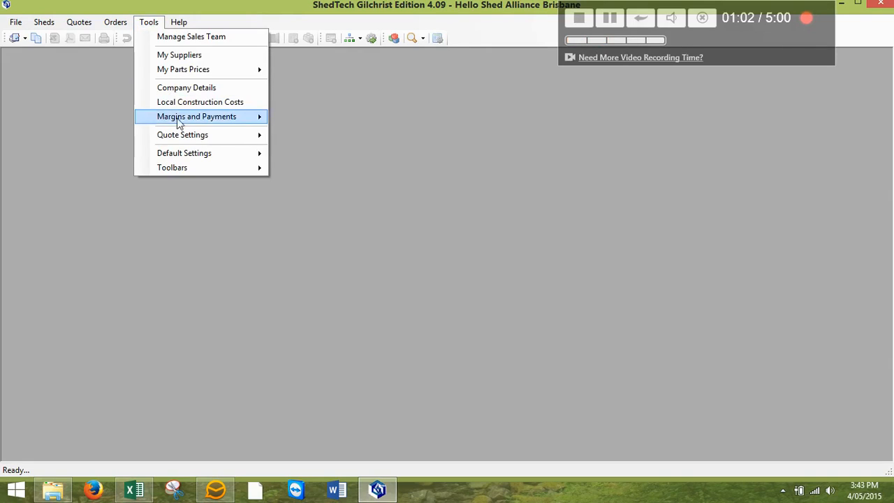
{"action": "left_click", "coordinate": [301, 169]}
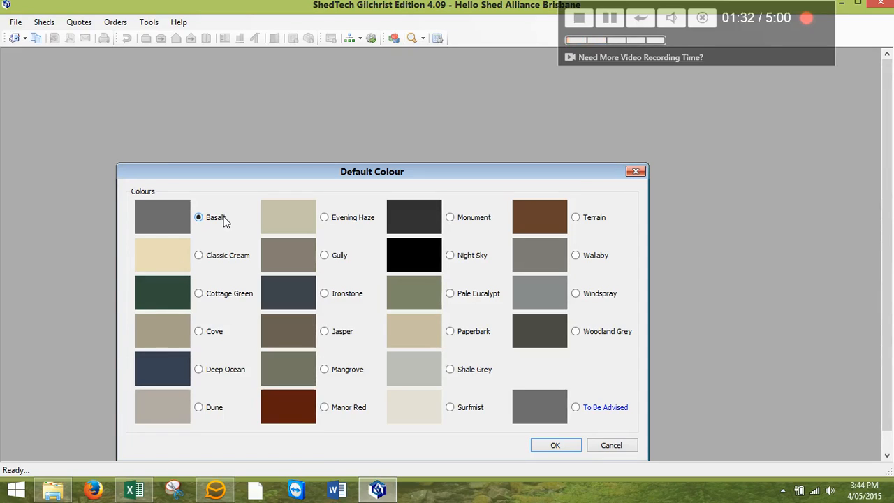
{"action": "left_click", "coordinate": [558, 445]}
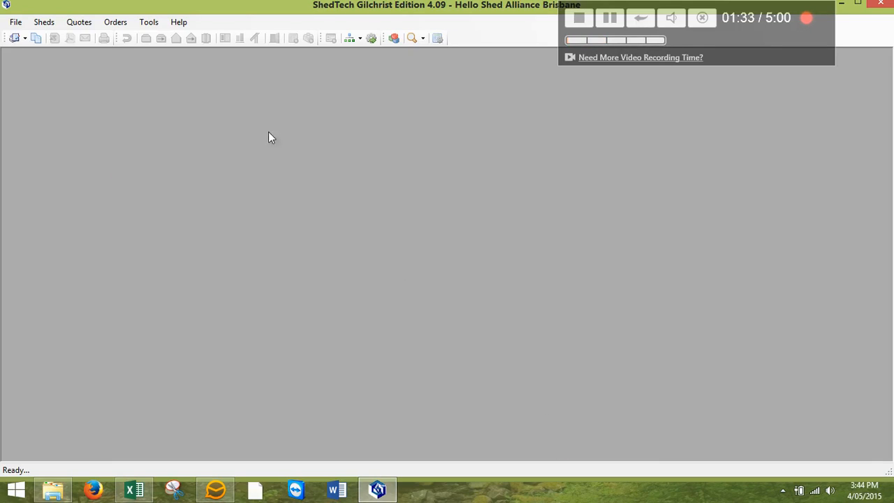
In the default sheeting settings, set the colour roof sheeting to Corrugated 0.42 BMT Basalt
{"action": "left_click", "coordinate": [153, 28]}
{"action": "mouse_move", "coordinate": [234, 156]}
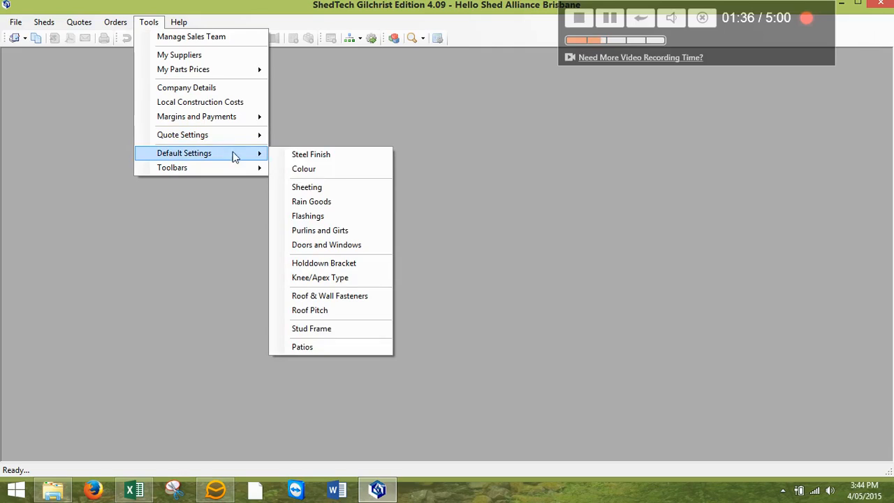
{"action": "left_click", "coordinate": [307, 188]}
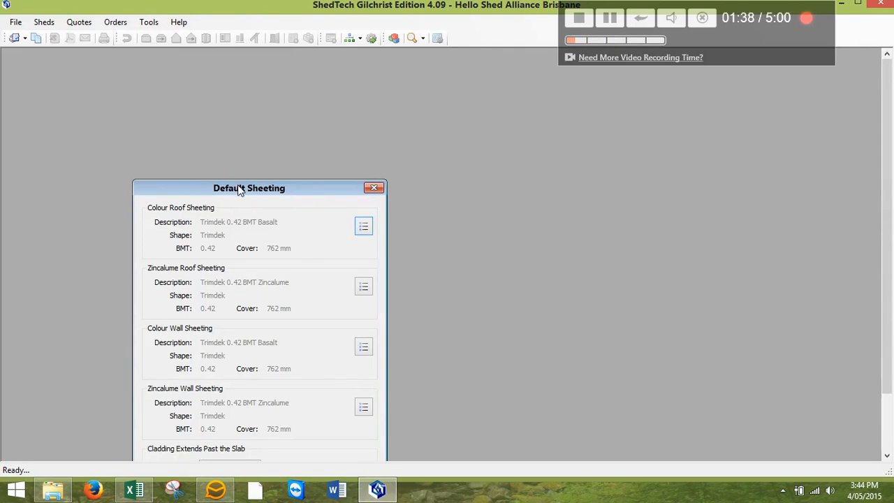
{"action": "left_click_drag", "start_coordinate": [240, 190], "coordinate": [383, 91]}
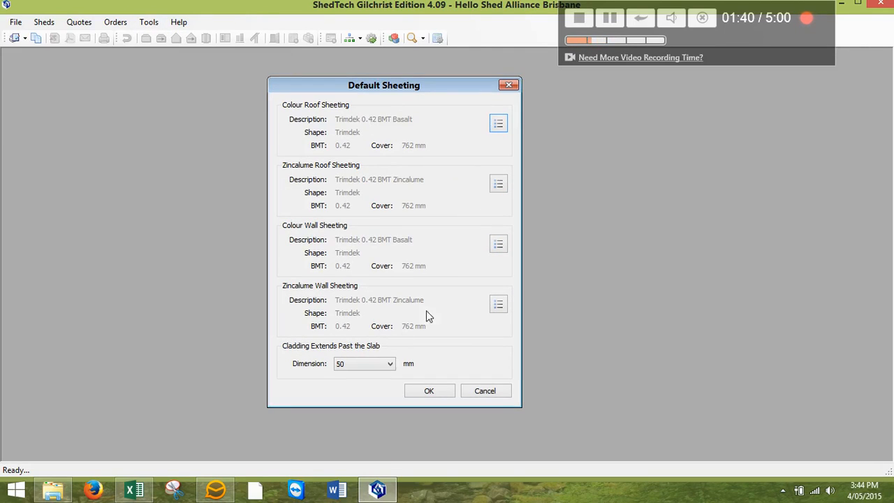
{"action": "left_click", "coordinate": [498, 124]}
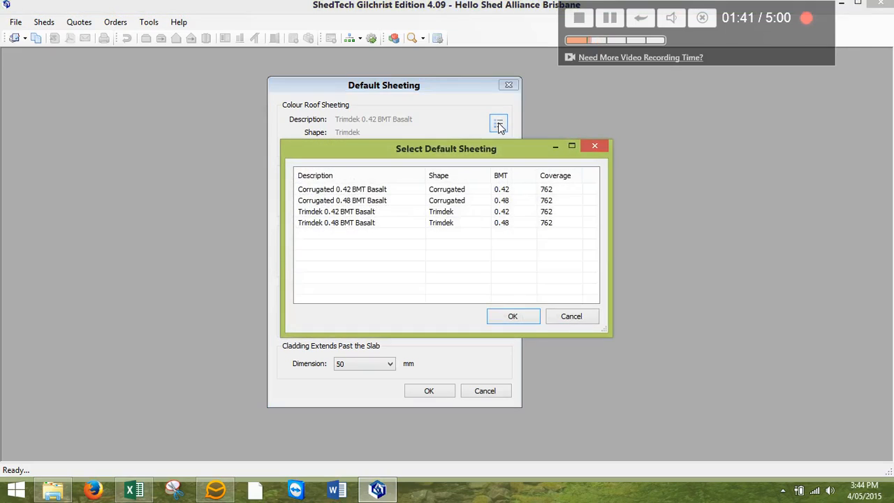
{"action": "left_click", "coordinate": [347, 192]}
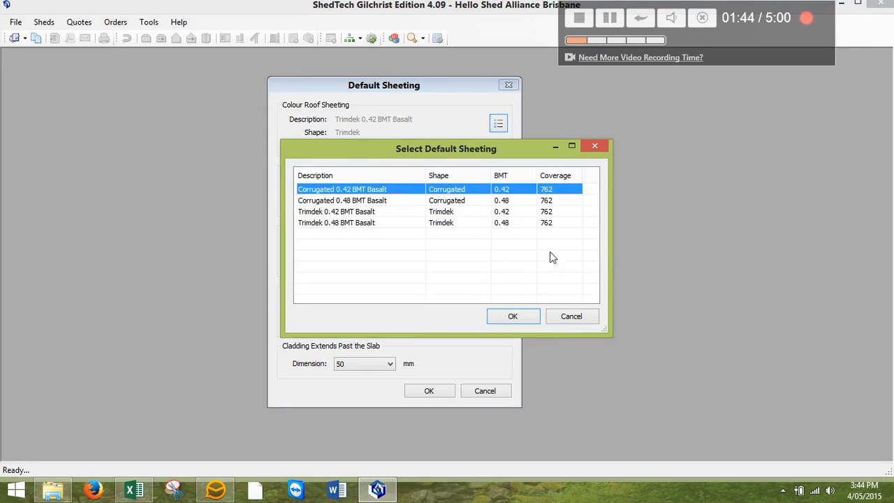
{"action": "left_click", "coordinate": [514, 316]}
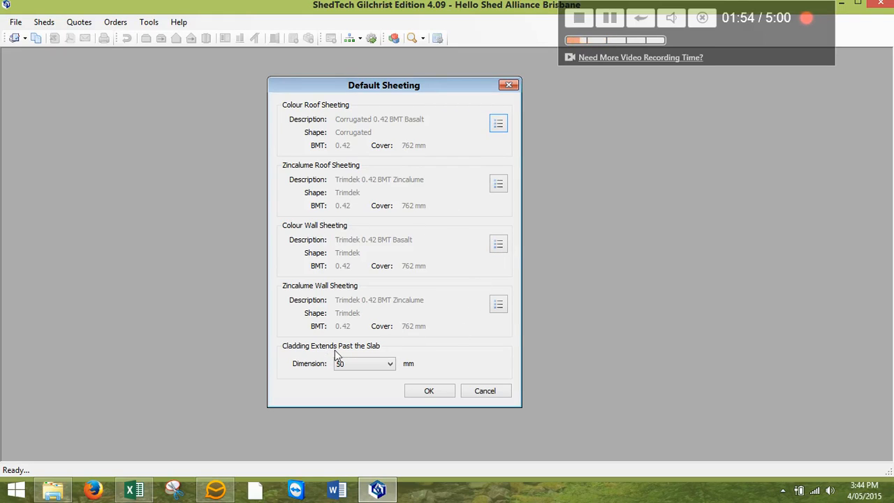
Choose 50 mm for the cladding extension past the slab and save the sheeting defaults
{"action": "left_click", "coordinate": [390, 364]}
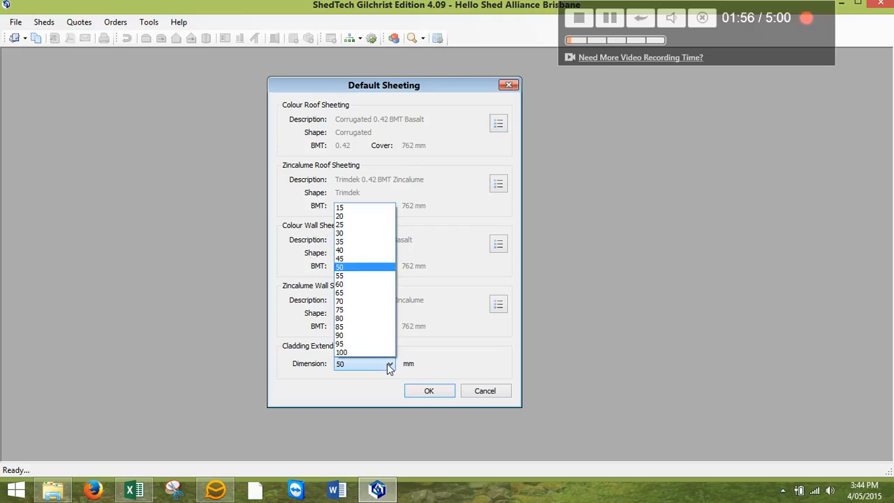
{"action": "left_click", "coordinate": [355, 267]}
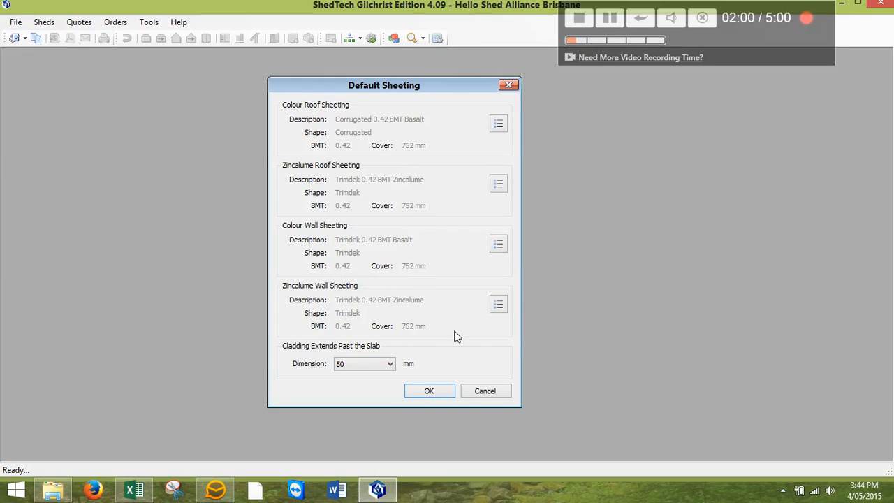
{"action": "left_click", "coordinate": [450, 390]}
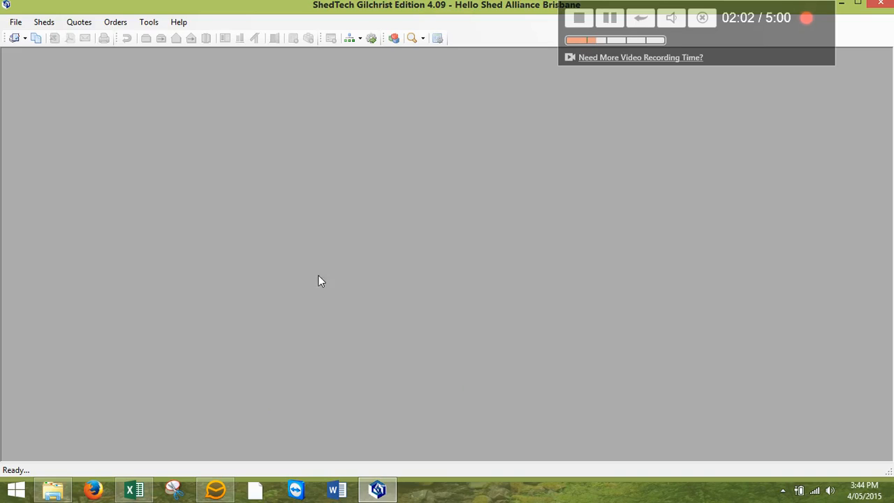
In the default rain goods settings, choose Scribe-In Ridge Cap as the ridge capping style
{"action": "left_click", "coordinate": [146, 27]}
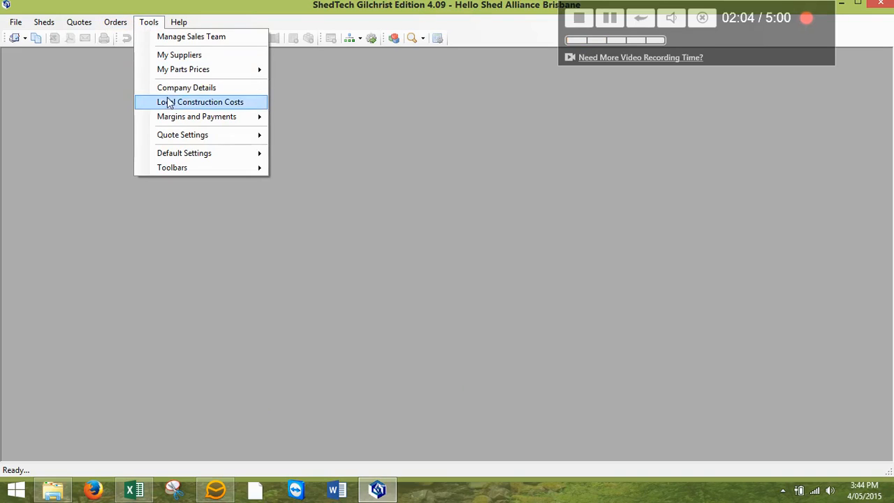
{"action": "mouse_move", "coordinate": [206, 153]}
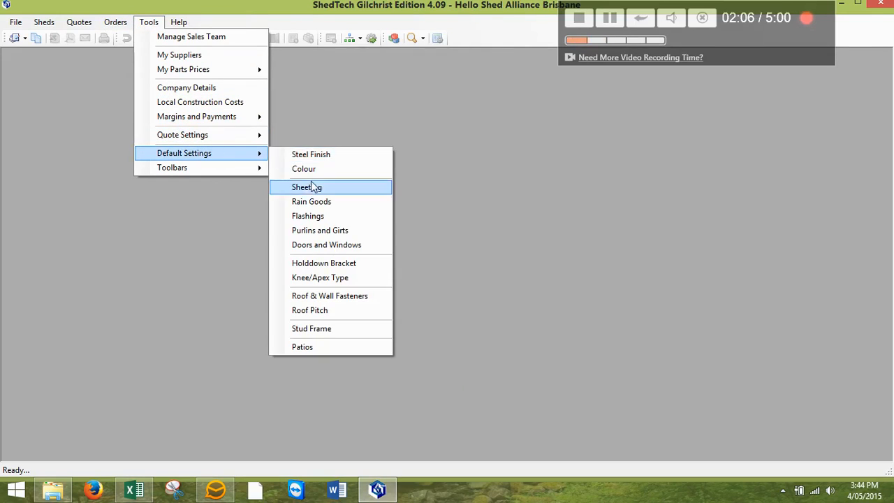
{"action": "left_click", "coordinate": [321, 202]}
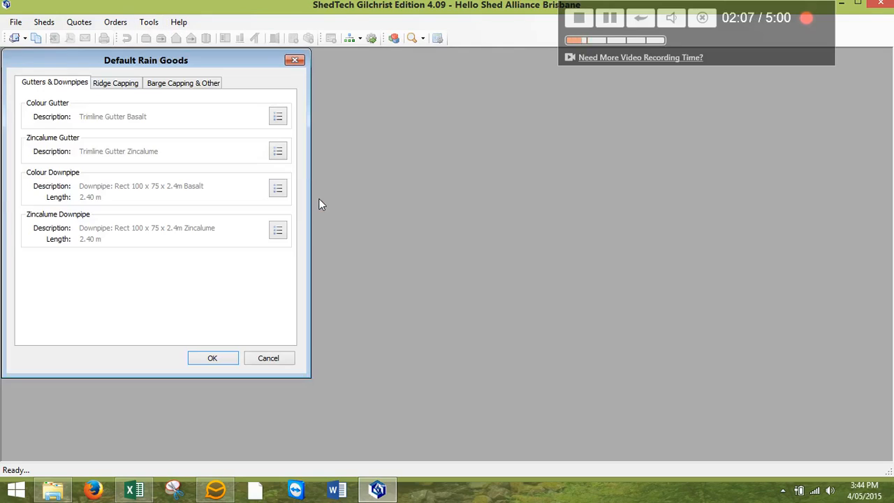
{"action": "left_click", "coordinate": [108, 87]}
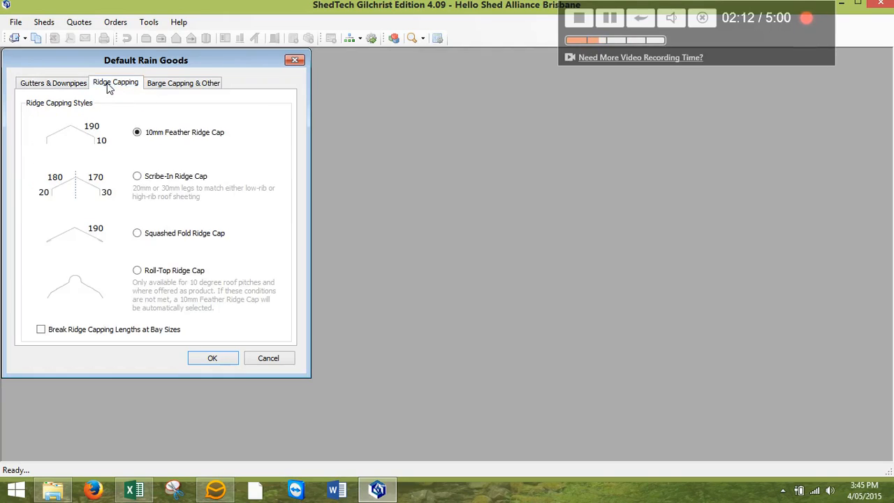
{"action": "left_click", "coordinate": [139, 177]}
Check the available default colour barge cappings without choosing another one, and save the rain goods defaults
{"action": "left_click", "coordinate": [170, 86]}
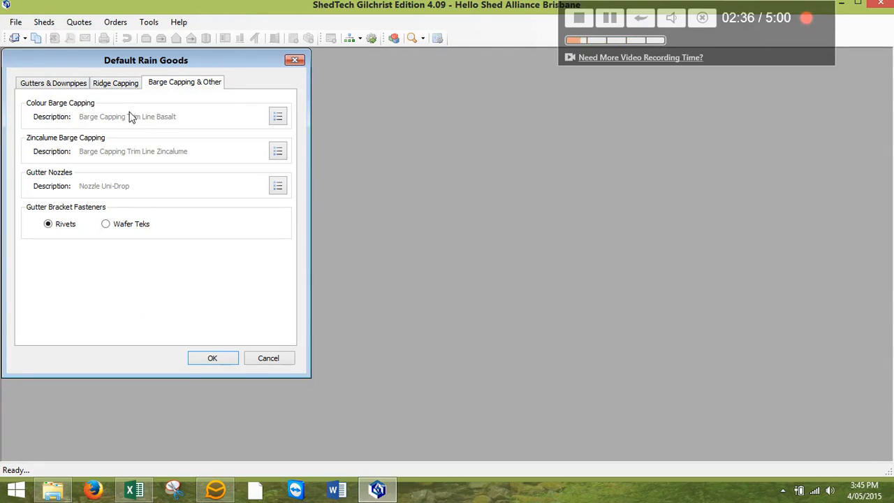
{"action": "left_click", "coordinate": [277, 116]}
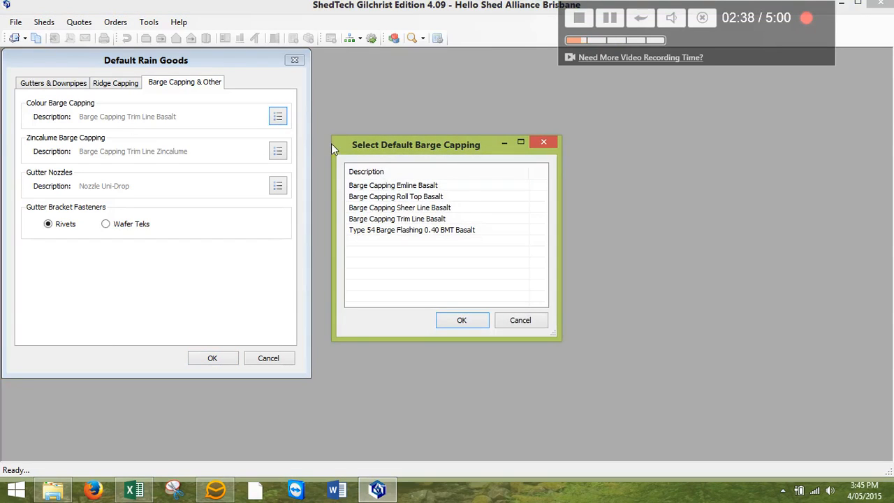
{"action": "left_click", "coordinate": [462, 320]}
{"action": "left_click", "coordinate": [510, 297]}
{"action": "left_click", "coordinate": [517, 320]}
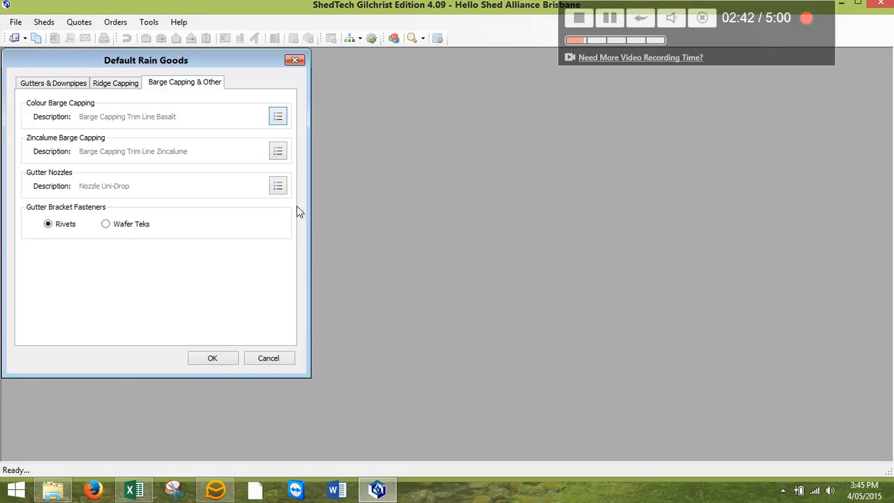
{"action": "left_click", "coordinate": [212, 357]}
Review the default flashings for corners, above door, beam cover and eaves, and accept them as they are
{"action": "left_click", "coordinate": [151, 24]}
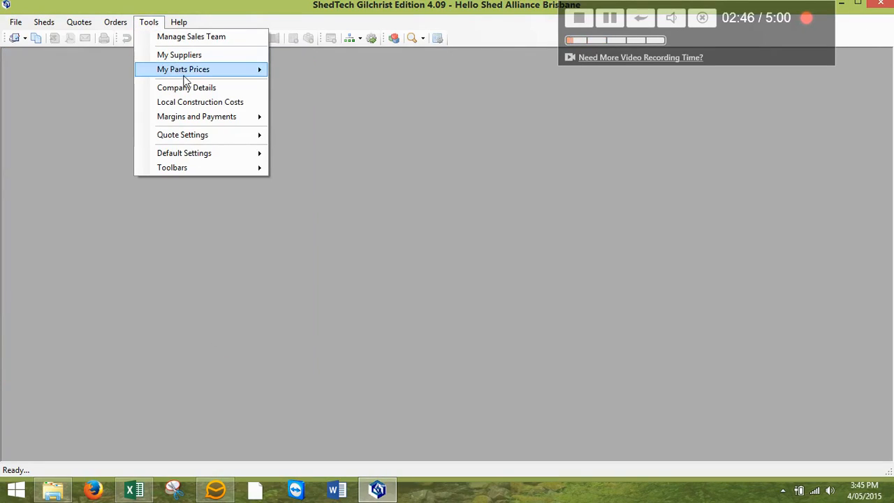
{"action": "mouse_move", "coordinate": [240, 155]}
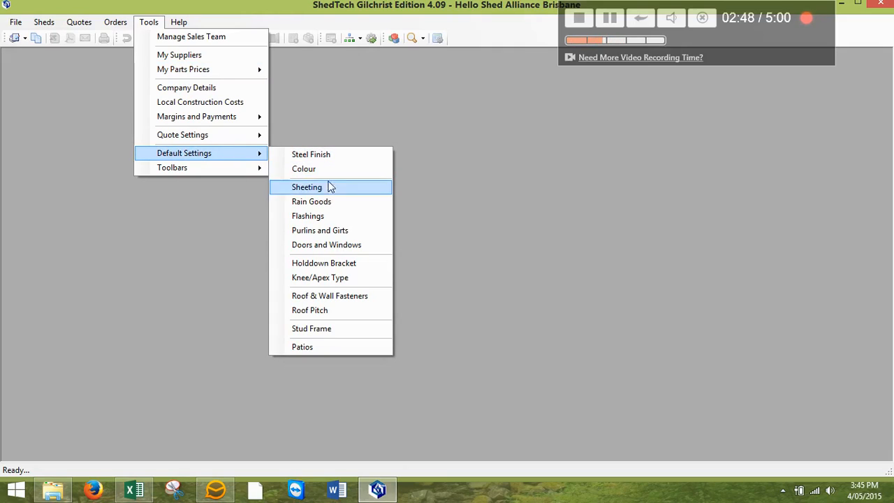
{"action": "left_click", "coordinate": [331, 217]}
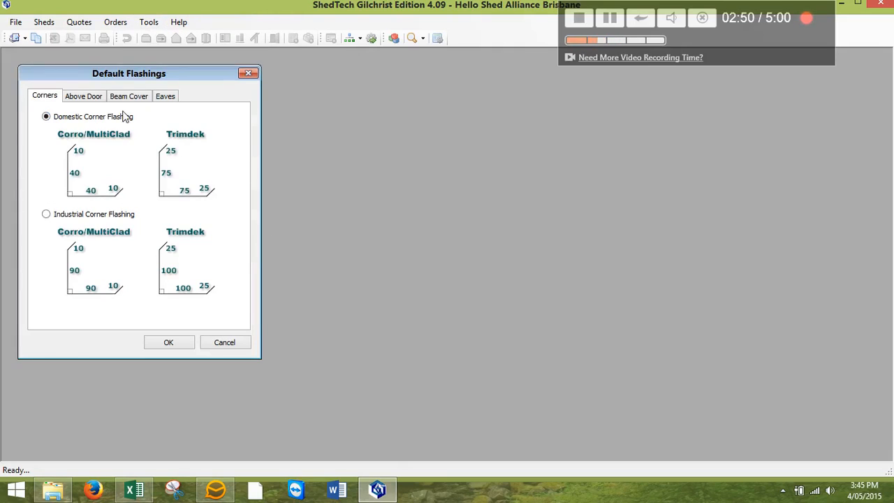
{"action": "left_click", "coordinate": [84, 97]}
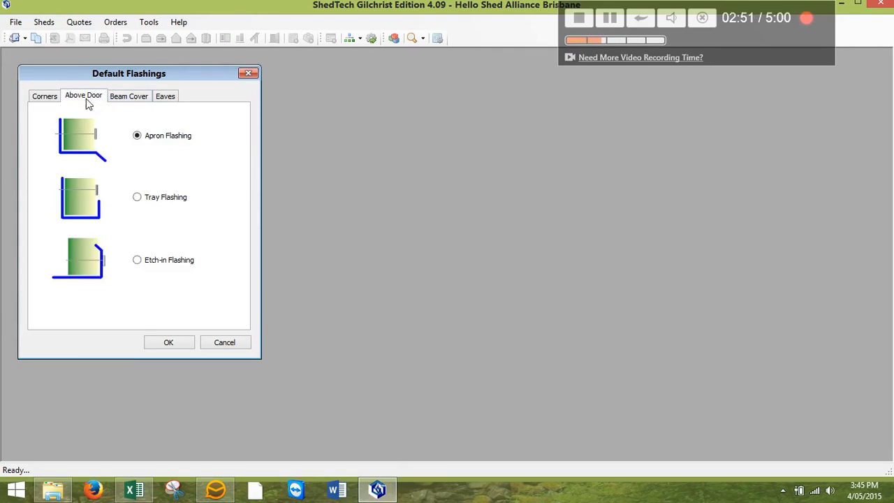
{"action": "left_click", "coordinate": [131, 96]}
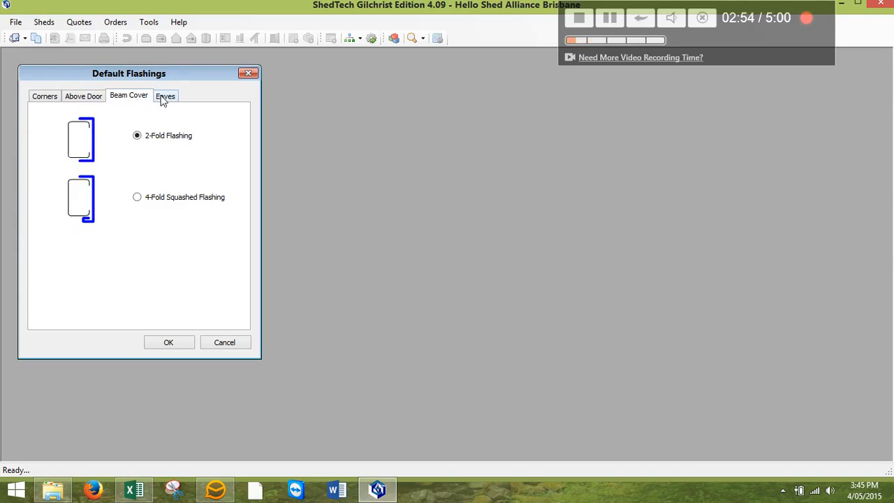
{"action": "left_click", "coordinate": [164, 97]}
{"action": "left_click", "coordinate": [59, 97]}
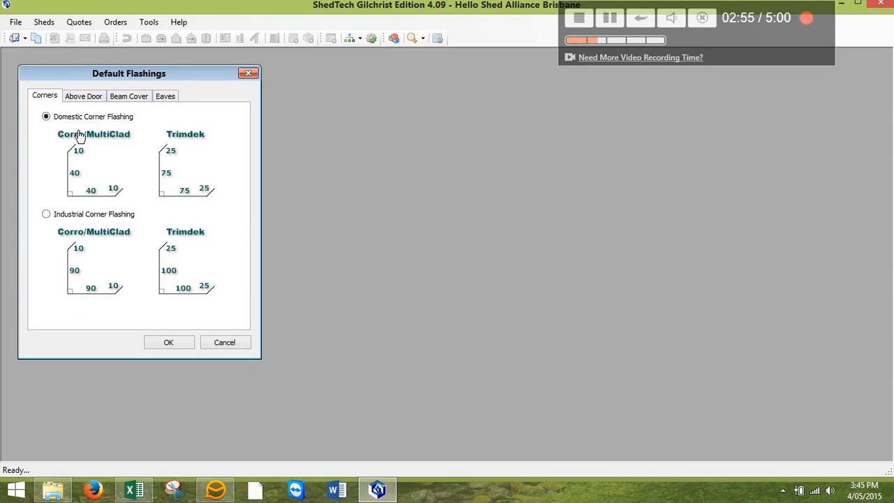
{"action": "left_click", "coordinate": [169, 343]}
Review the default domestic roller doors in the doors and windows settings and close them without changes
{"action": "left_click", "coordinate": [149, 21]}
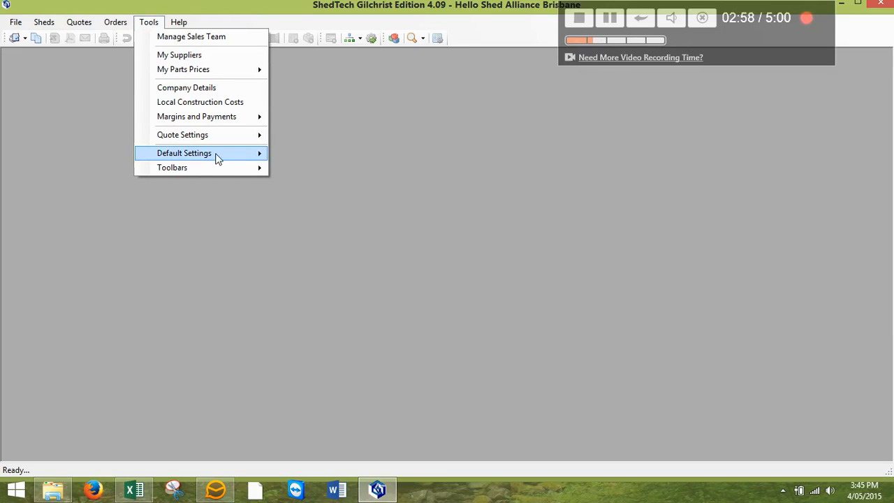
{"action": "mouse_move", "coordinate": [216, 154]}
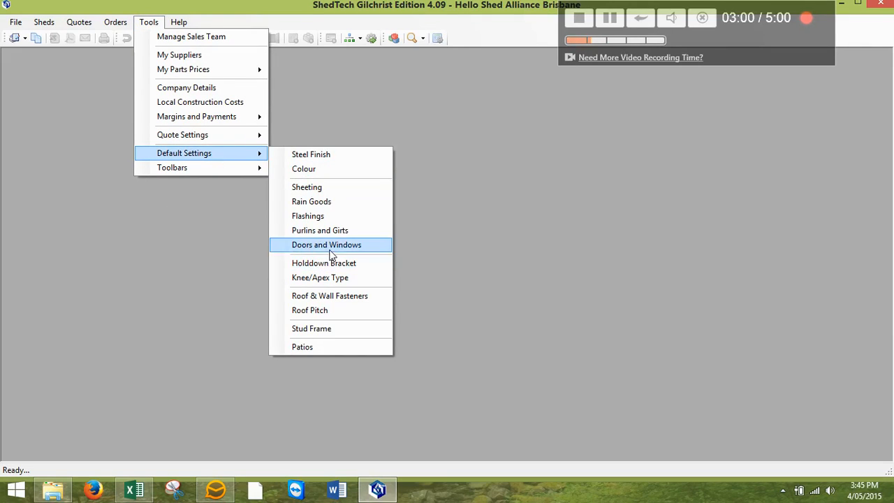
{"action": "left_click", "coordinate": [327, 246]}
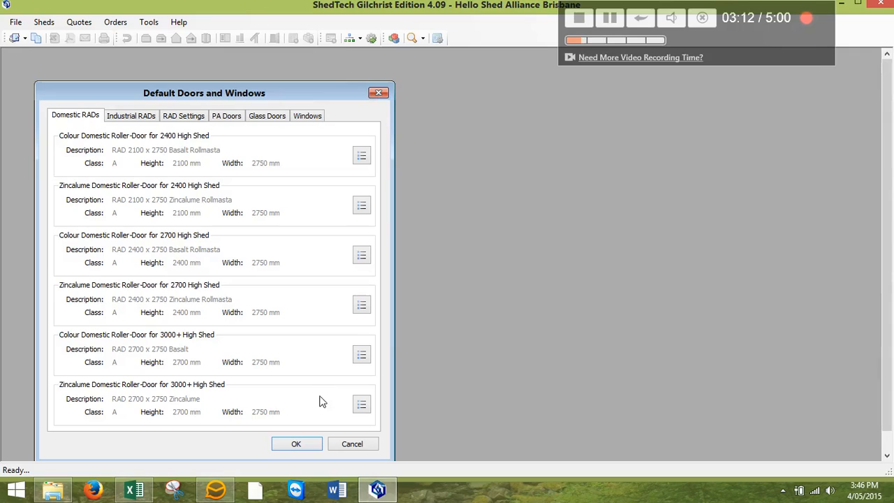
{"action": "left_click", "coordinate": [347, 443]}
Review the default holddown bracket types and accept the current selection
{"action": "left_click", "coordinate": [146, 23]}
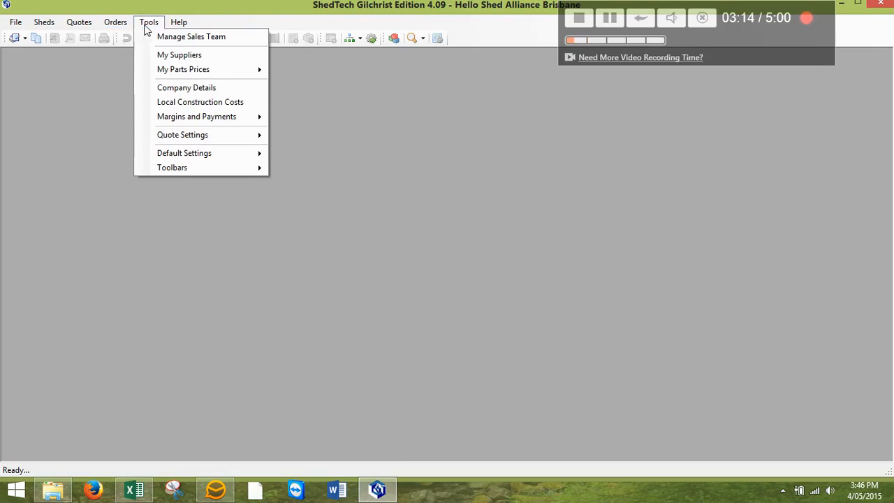
{"action": "mouse_move", "coordinate": [205, 157]}
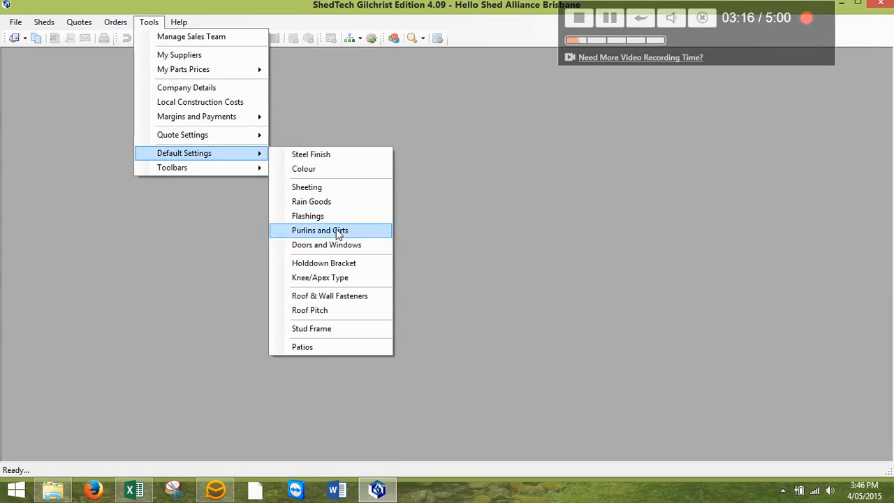
{"action": "left_click", "coordinate": [338, 263]}
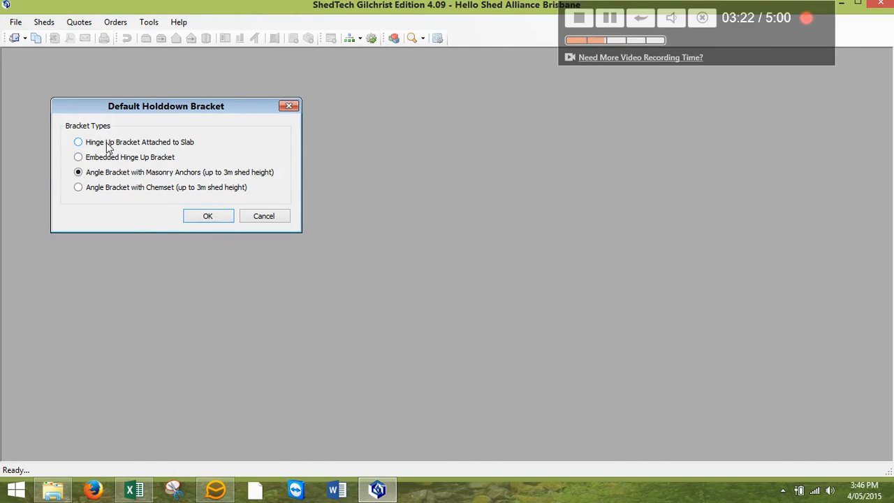
{"action": "left_click", "coordinate": [208, 217]}
Review the default knee and apex bracket types and accept them as they are
{"action": "left_click", "coordinate": [148, 22]}
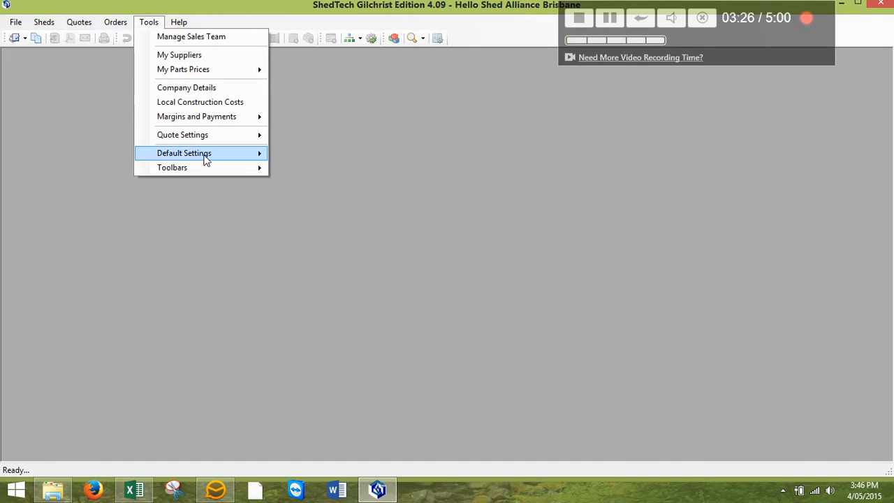
{"action": "mouse_move", "coordinate": [221, 154]}
{"action": "left_click", "coordinate": [326, 277]}
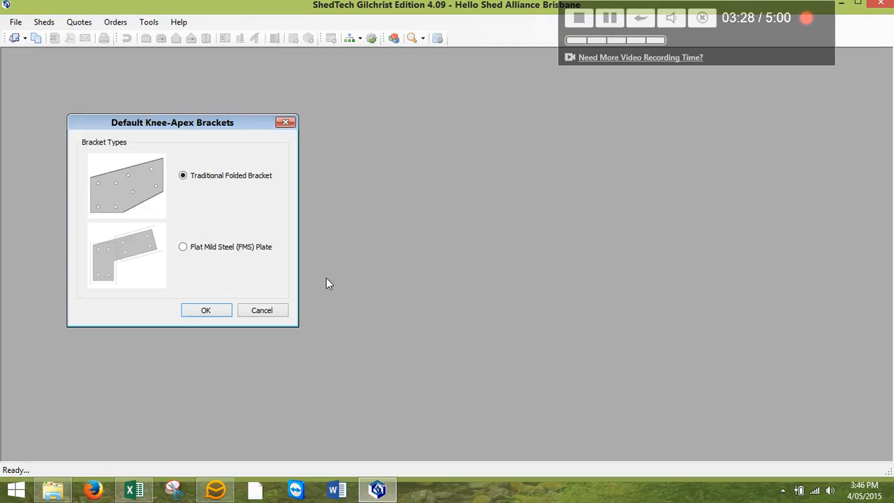
{"action": "left_click", "coordinate": [208, 311]}
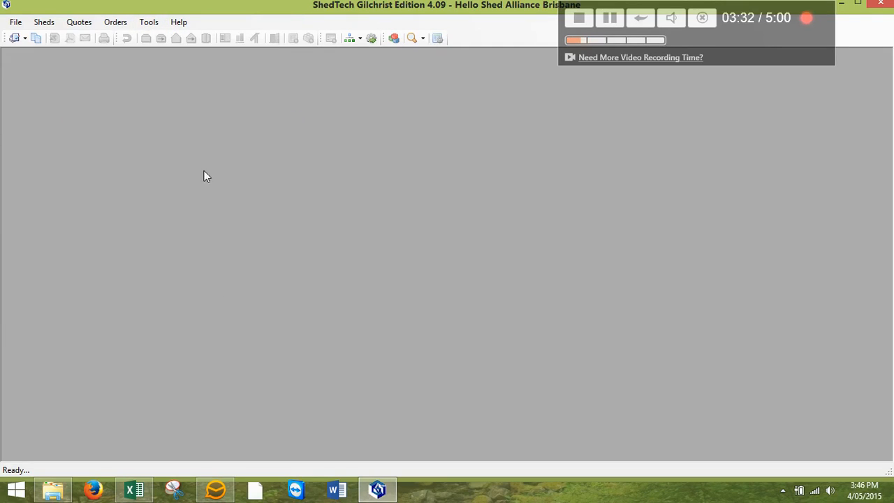
Set the default roof fastener type to 12-14x35, 12-14x45 Screws and save the roof and wall fastener defaults
{"action": "left_click", "coordinate": [149, 22]}
{"action": "mouse_move", "coordinate": [237, 153]}
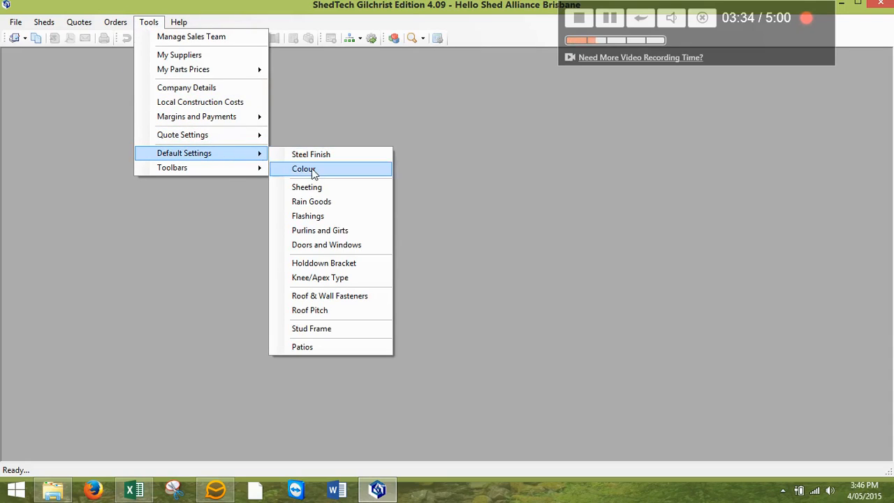
{"action": "left_click", "coordinate": [352, 294]}
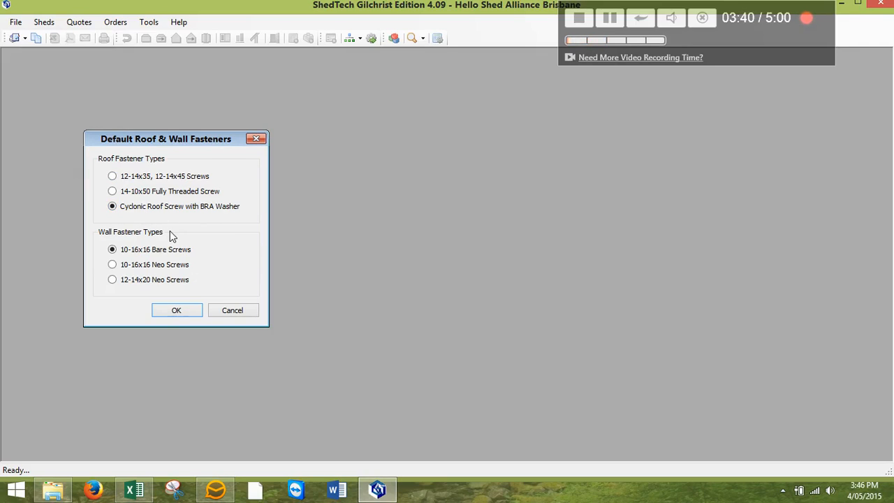
{"action": "left_click", "coordinate": [113, 176]}
{"action": "left_click", "coordinate": [173, 310]}
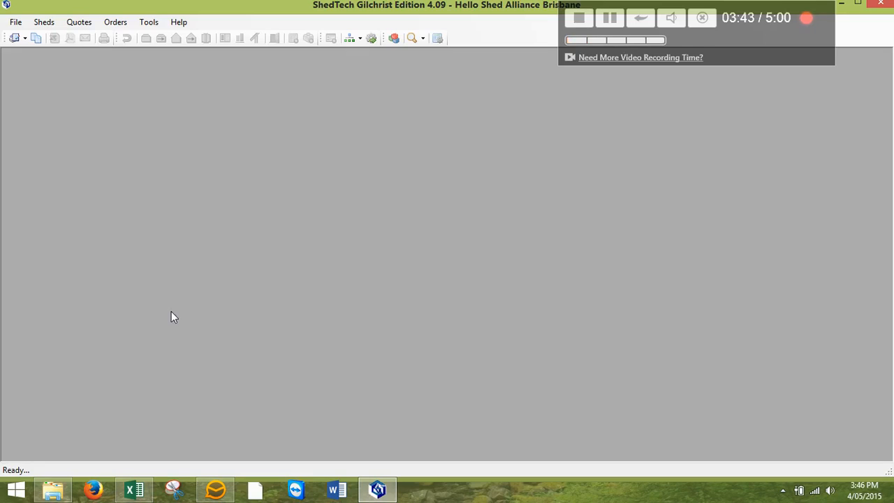
Review the default roof pitch and skillion/awning pitch and close them without changes
{"action": "left_click", "coordinate": [149, 22]}
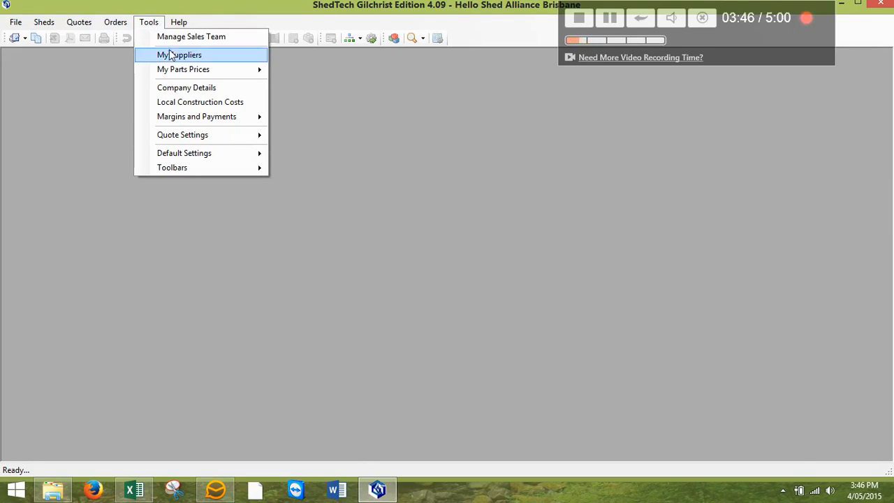
{"action": "mouse_move", "coordinate": [199, 140]}
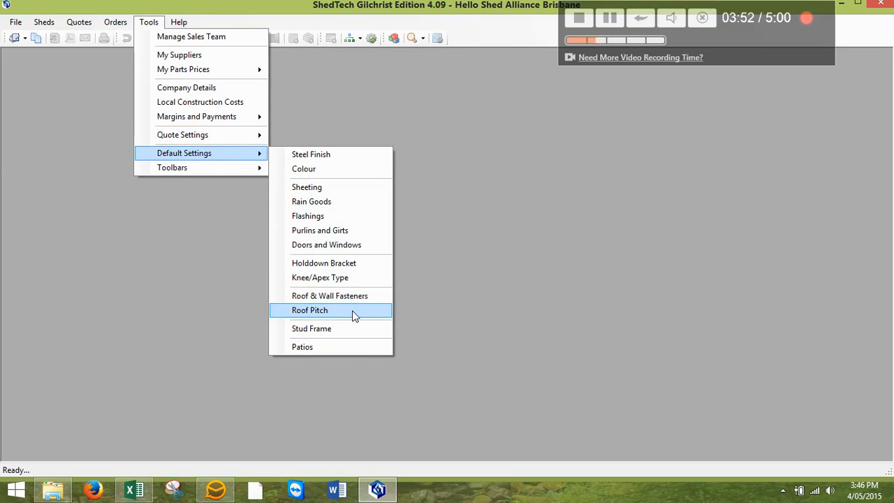
{"action": "left_click", "coordinate": [352, 311]}
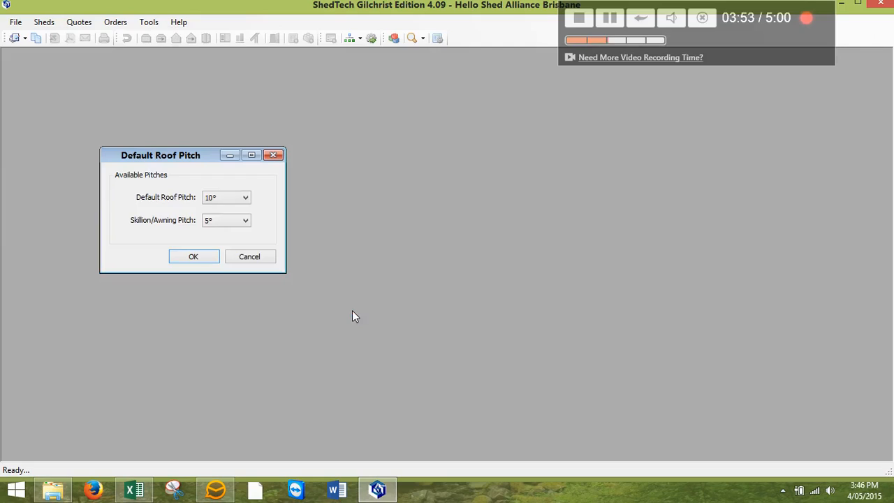
{"action": "left_click", "coordinate": [248, 257]}
In the default stud frame settings, try the Stud Truss at 1200 mm roof option and return to C-Section Rafters at 3000 mm
{"action": "left_click", "coordinate": [150, 22]}
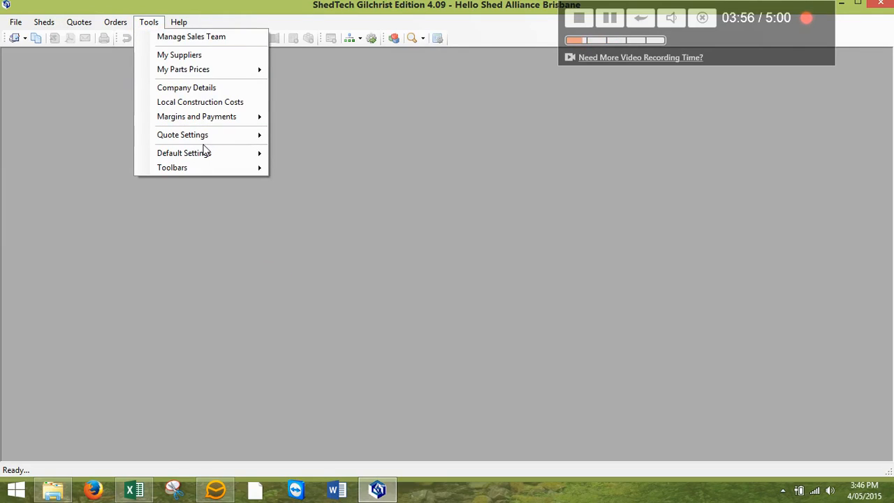
{"action": "mouse_move", "coordinate": [212, 152]}
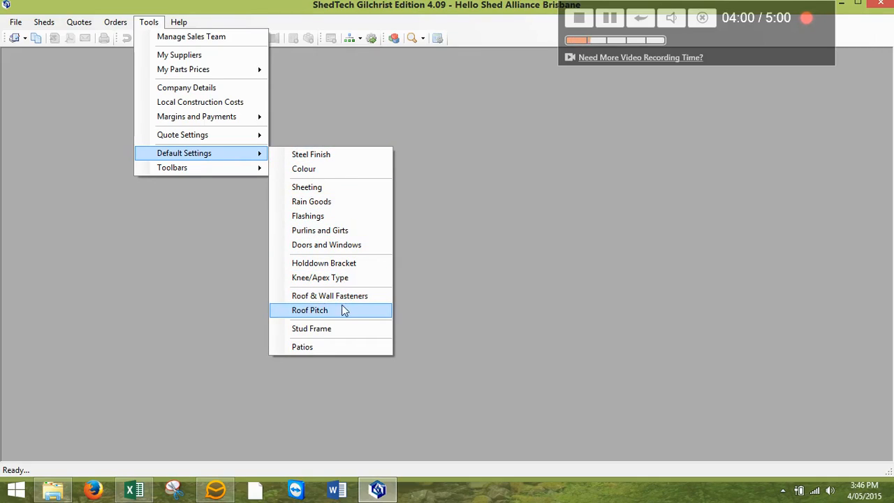
{"action": "left_click", "coordinate": [343, 329]}
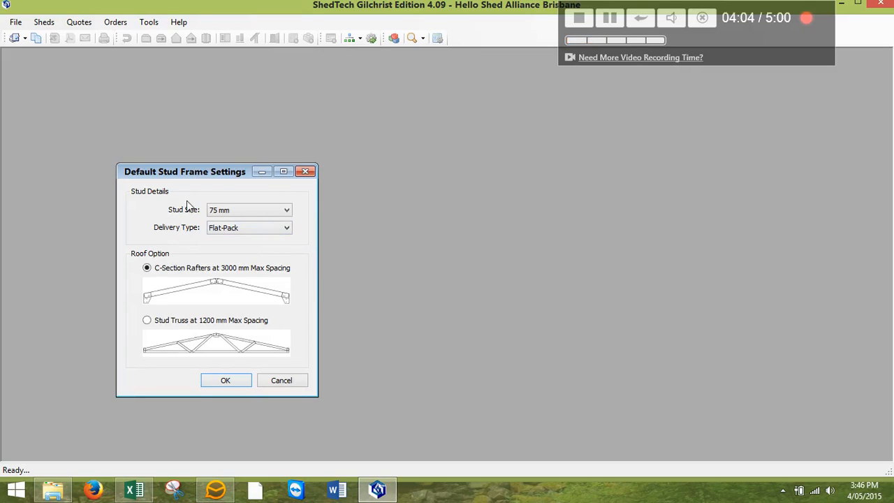
{"action": "left_click", "coordinate": [147, 320]}
{"action": "left_click", "coordinate": [146, 268]}
Try the 90 mm default stud size, return it to 75 mm, and accept the stud frame settings
{"action": "left_click", "coordinate": [281, 211]}
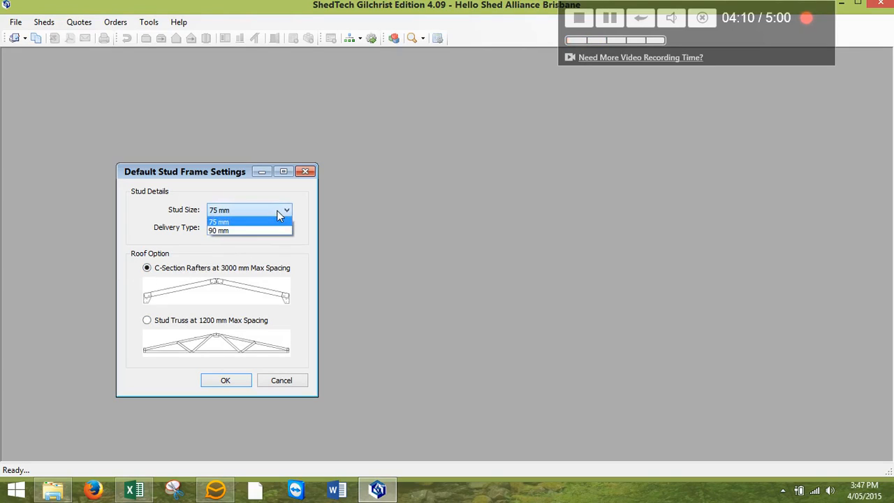
{"action": "left_click", "coordinate": [280, 230]}
{"action": "left_click", "coordinate": [286, 211]}
{"action": "left_click", "coordinate": [276, 222]}
{"action": "left_click", "coordinate": [210, 381]}
Review the default patio column/beam type, roof sheet and column footings, and accept them as they are
{"action": "left_click", "coordinate": [150, 24]}
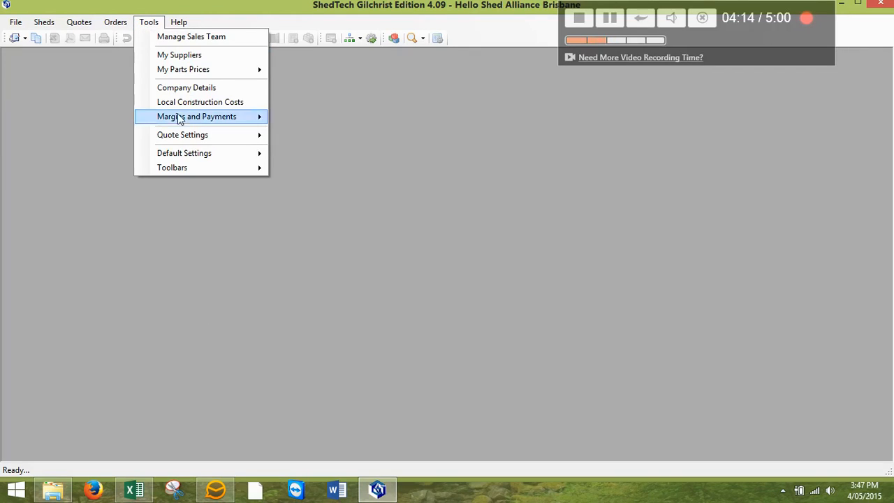
{"action": "mouse_move", "coordinate": [170, 152]}
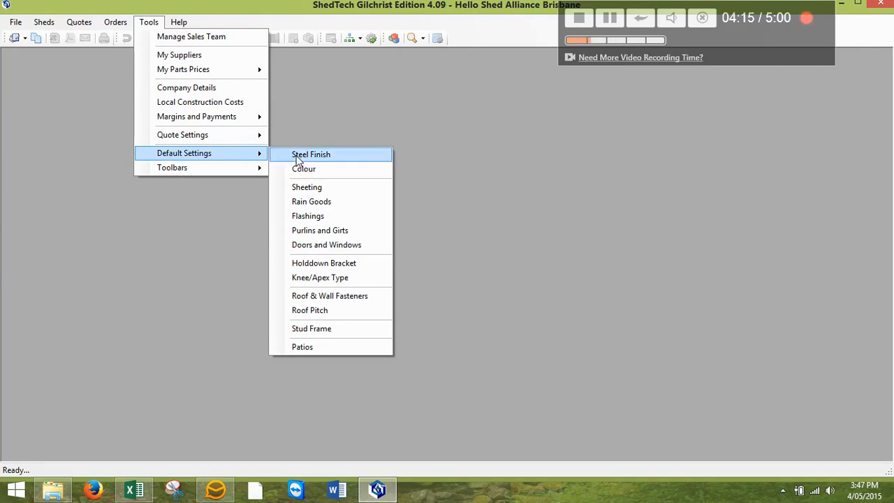
{"action": "left_click", "coordinate": [307, 347]}
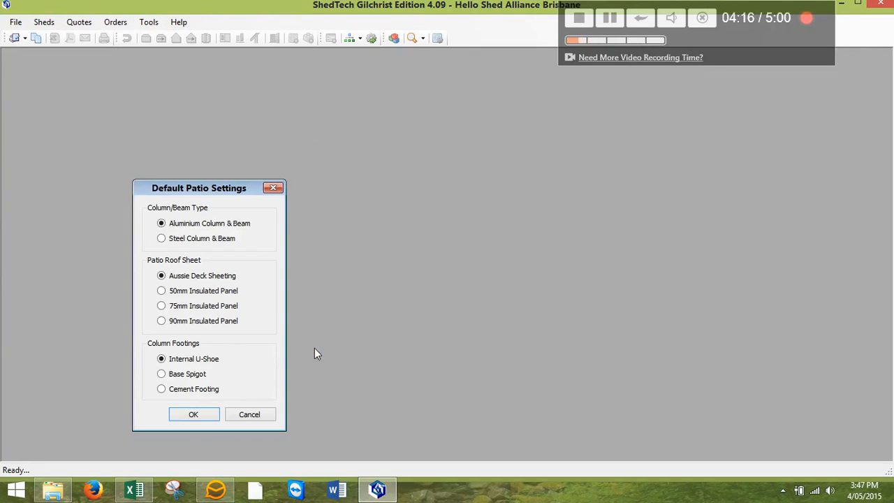
{"action": "left_click", "coordinate": [183, 414]}
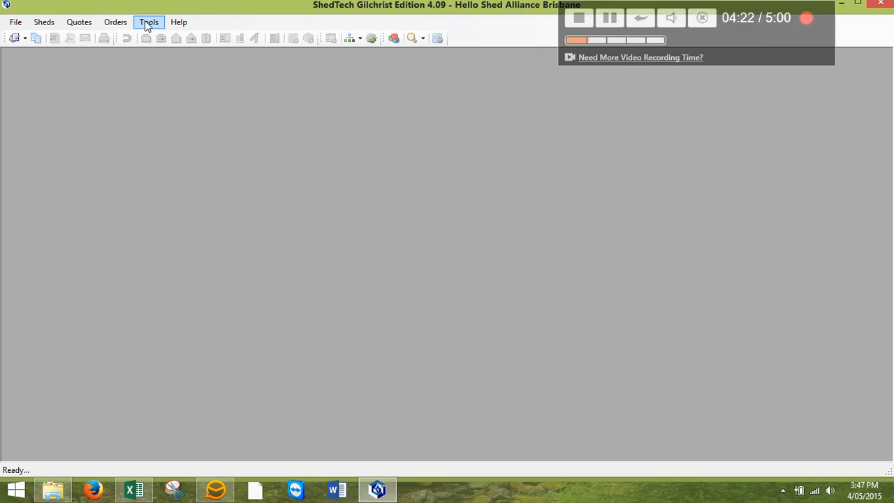
Start a new shed from the Jump Station and load the second Titan Goondiwindi entry as the existing customer
{"action": "left_click", "coordinate": [15, 21]}
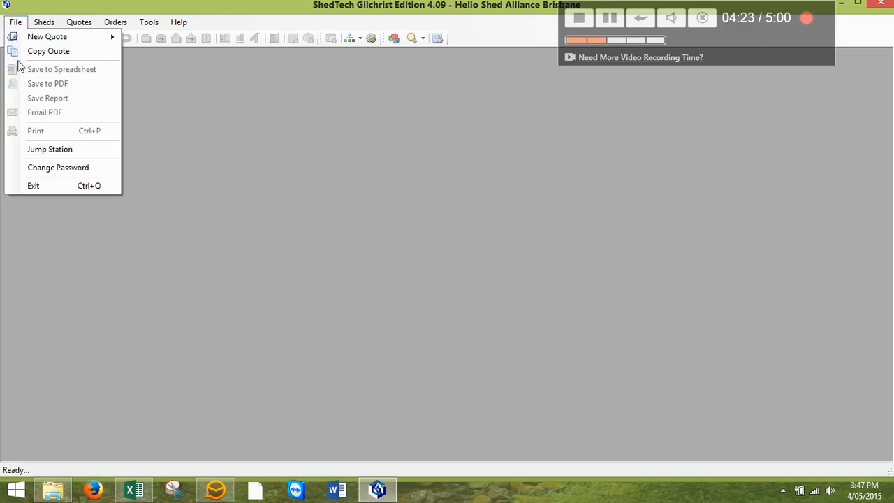
{"action": "left_click", "coordinate": [42, 149]}
{"action": "left_click", "coordinate": [412, 204]}
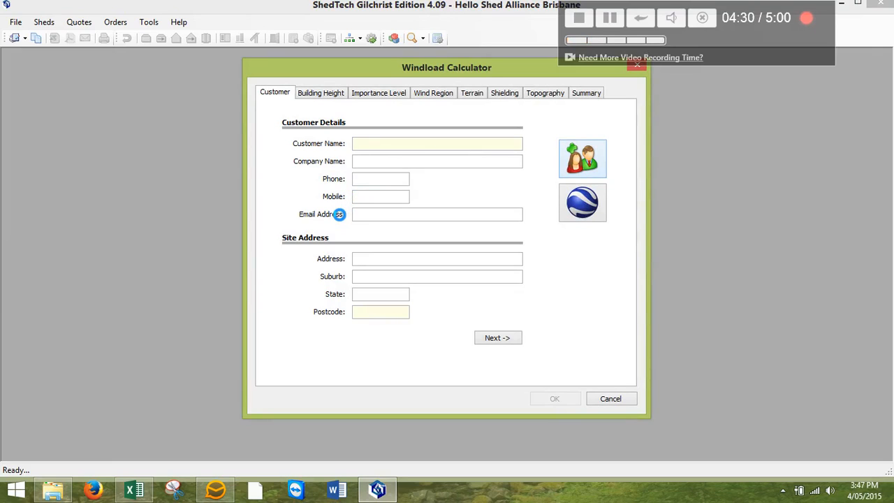
{"action": "left_click", "coordinate": [334, 192]}
{"action": "left_click", "coordinate": [590, 341]}
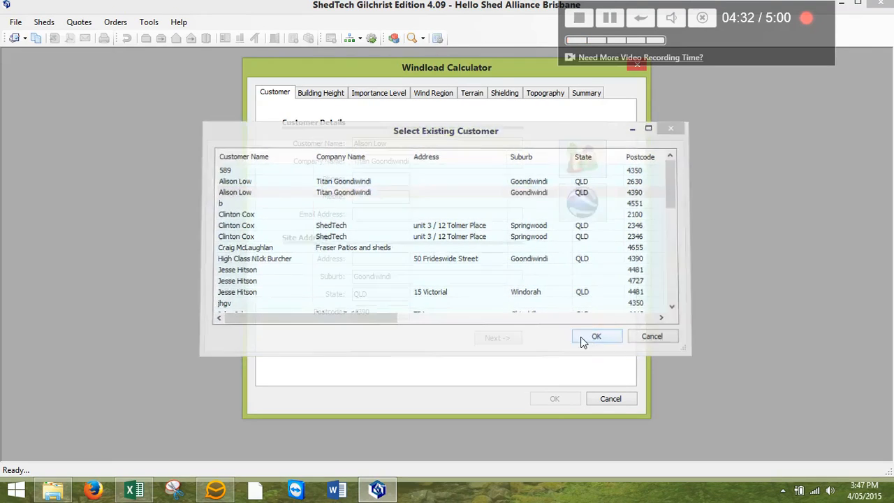
Continue past the customer details and complete the windload calculator to open the new shed in the editor
{"action": "left_click", "coordinate": [502, 339]}
{"action": "left_click", "coordinate": [391, 340]}
{"action": "left_click", "coordinate": [533, 397]}
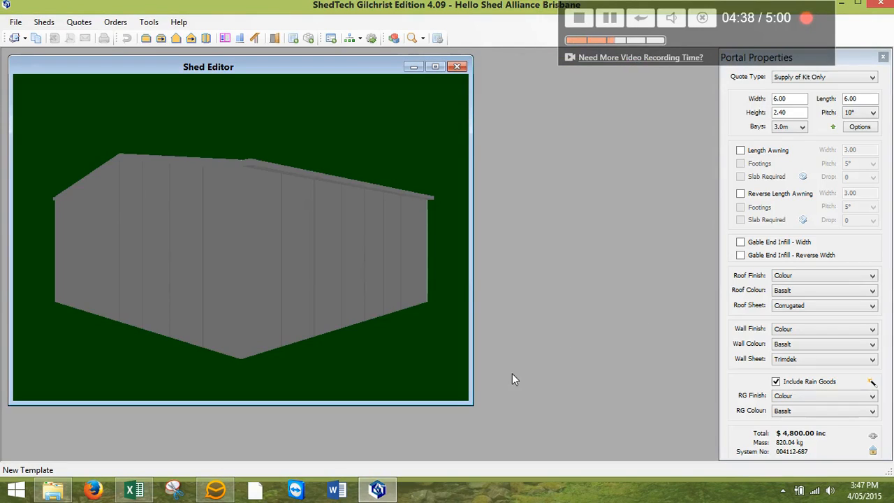
Enlarge the Shed Editor window and examine the default shed's walls, roof and rain goods from several sides
{"action": "left_click_drag", "start_coordinate": [473, 405], "coordinate": [711, 455]}
{"action": "left_click_drag", "start_coordinate": [482, 298], "coordinate": [318, 286]}
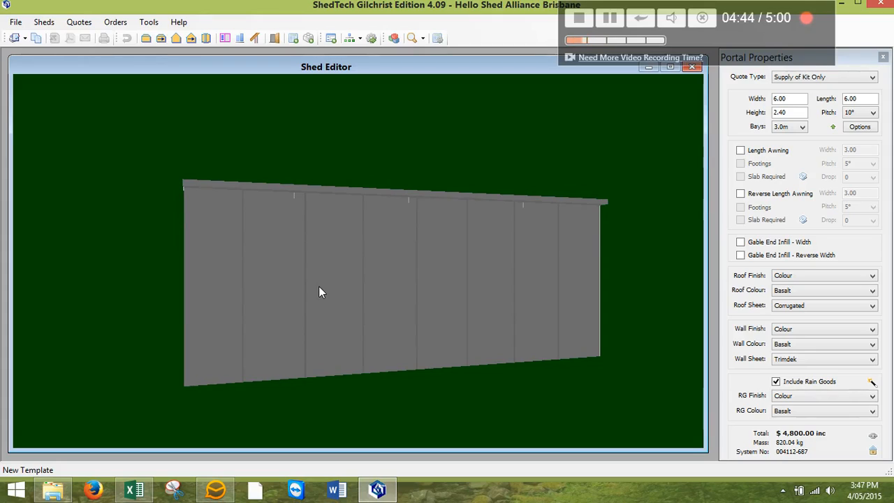
{"action": "left_click_drag", "start_coordinate": [389, 296], "coordinate": [277, 266]}
{"action": "left_click_drag", "start_coordinate": [504, 208], "coordinate": [416, 264]}
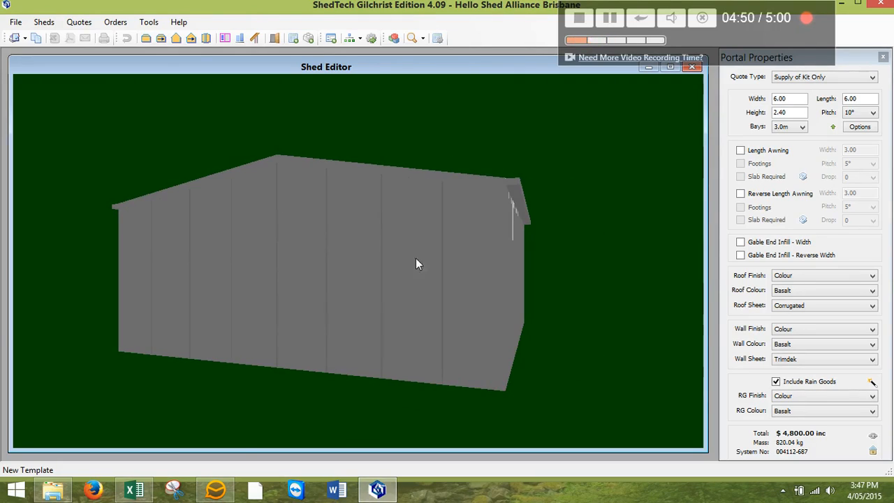